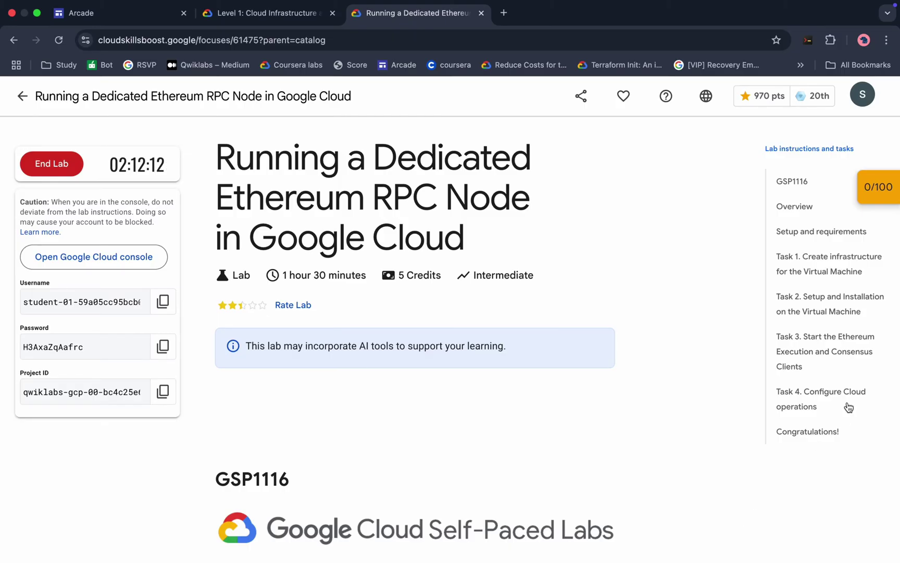
Step: Copy the us-east1-c zone from the lab table and paste it after ZONE= in the script
click(804, 273)
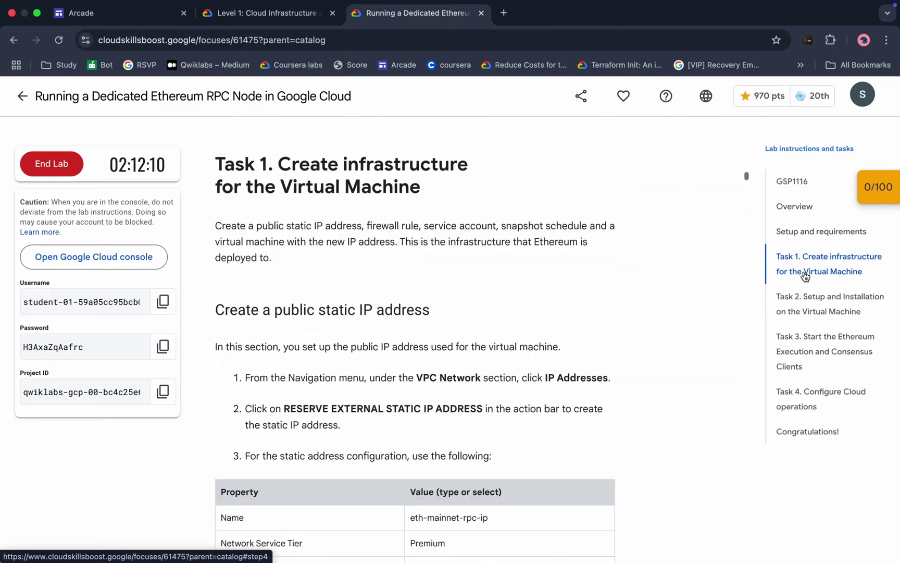
drag(282, 186, 426, 191)
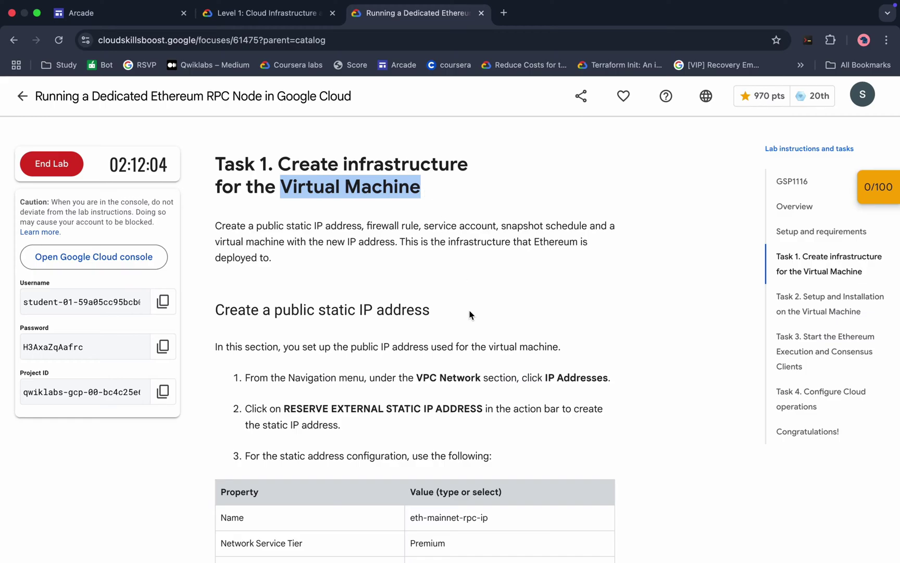
scroll(470, 314, down, 10)
scroll(469, 315, down, 10)
scroll(469, 315, down, 2)
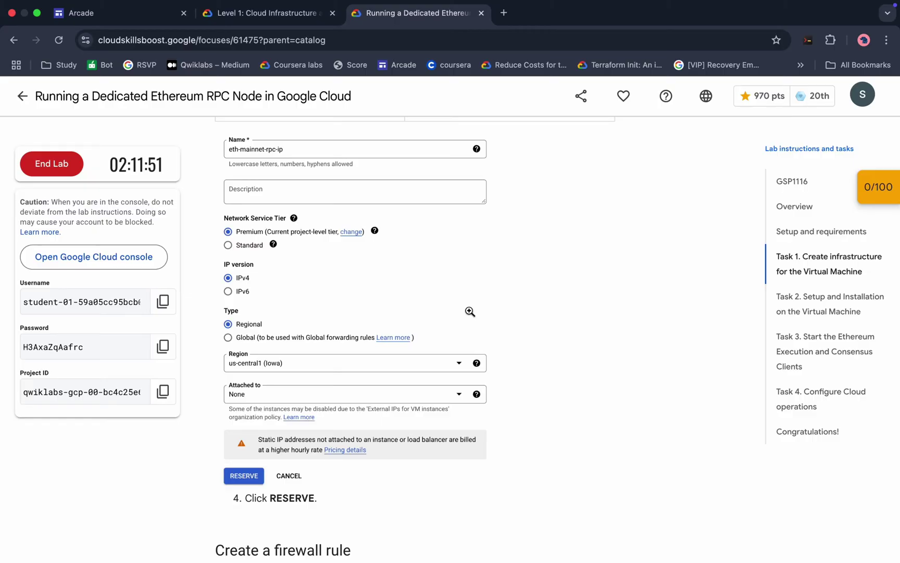
scroll(470, 312, down, 10)
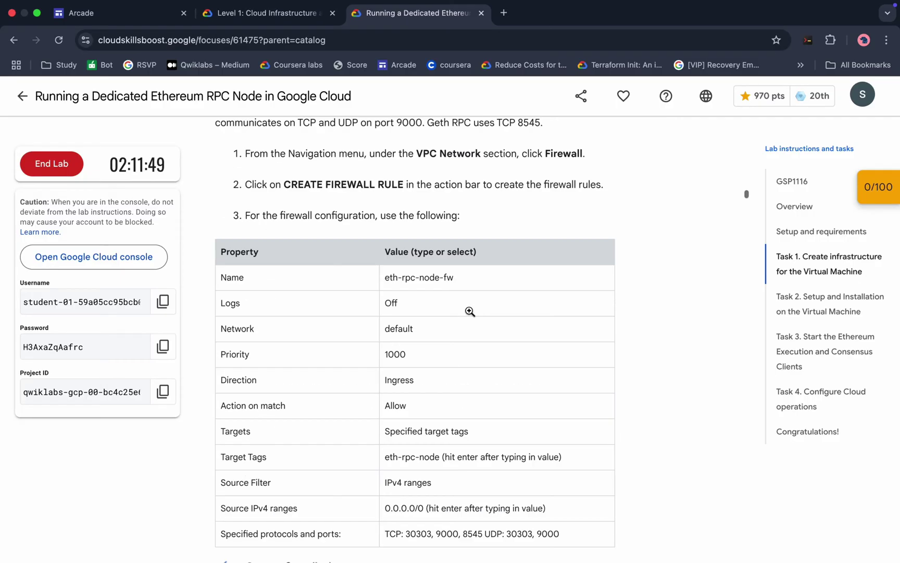
scroll(470, 312, down, 10)
scroll(470, 312, down, 10)
scroll(470, 312, down, 10)
scroll(470, 312, up, 3)
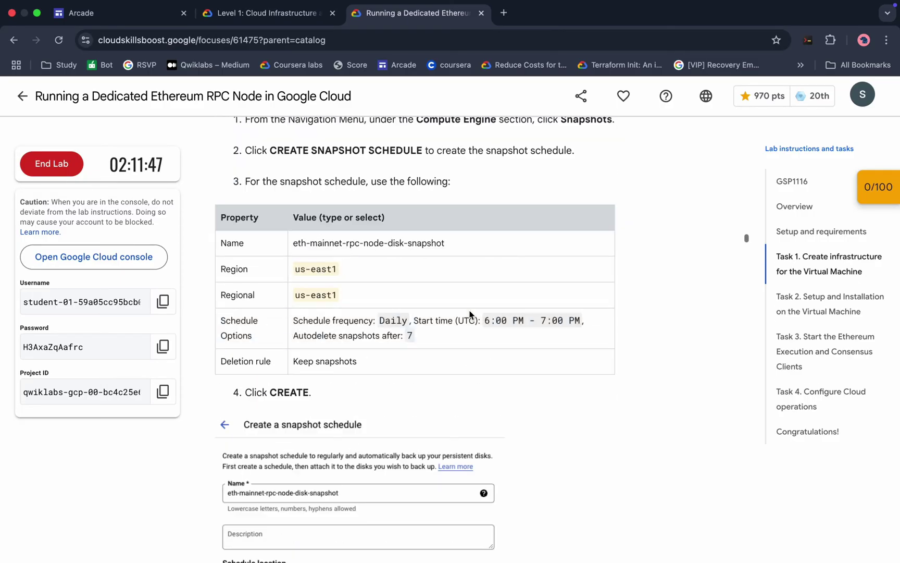
scroll(470, 312, down, 10)
scroll(470, 312, down, 10)
scroll(469, 312, up, 5)
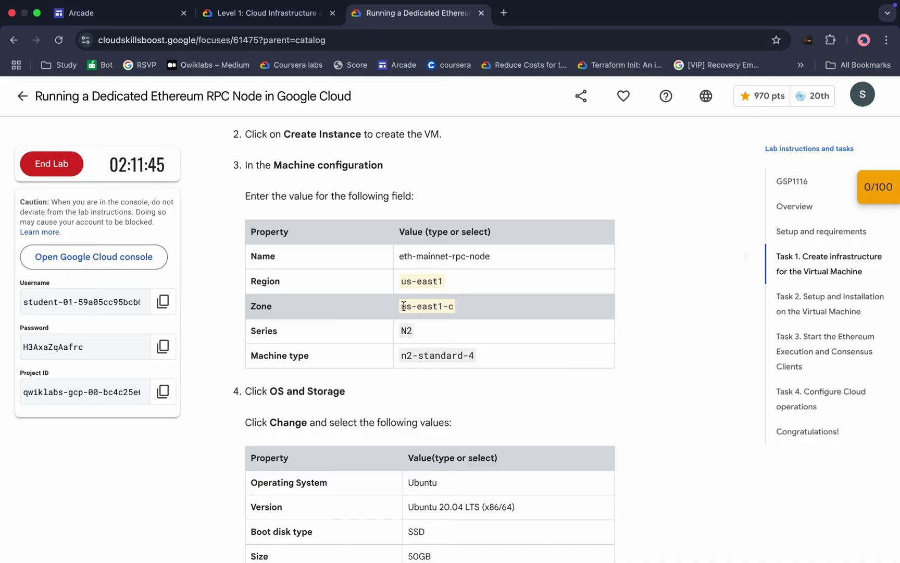
drag(399, 306, 456, 307)
key(super+c)
key(super+Tab)
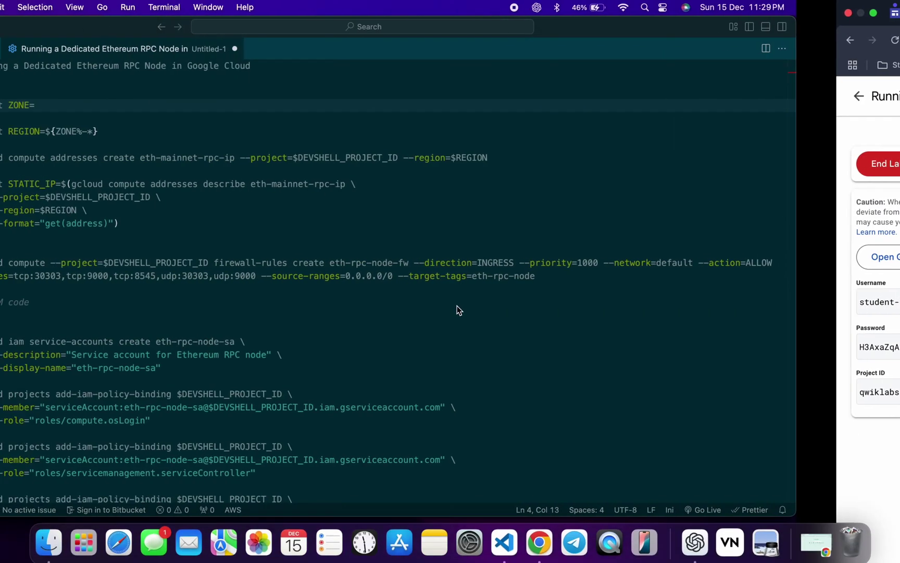
click(170, 110)
key(super+v)
Step: Copy the entire setup script and return to the Cloud Console window
click(133, 90)
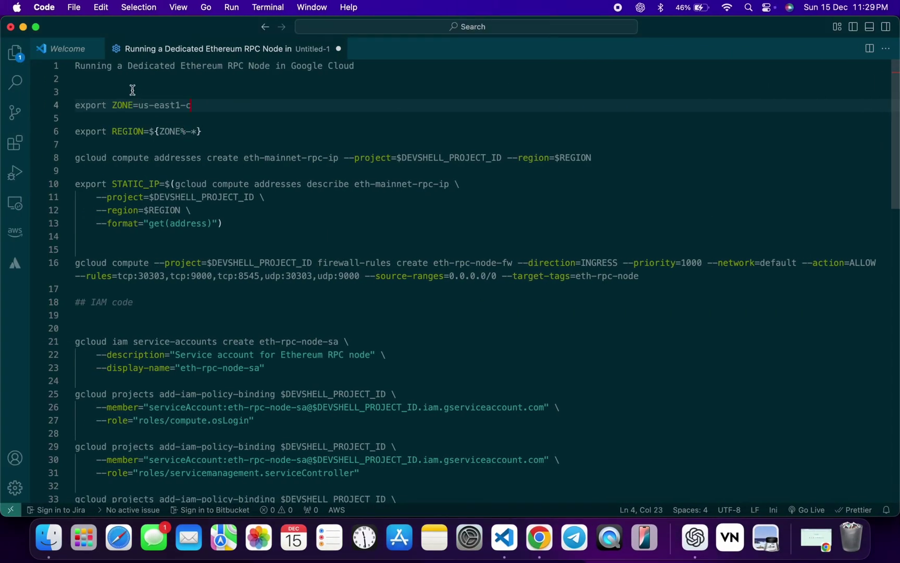
key(super+a)
key(super+c)
key(super+Tab)
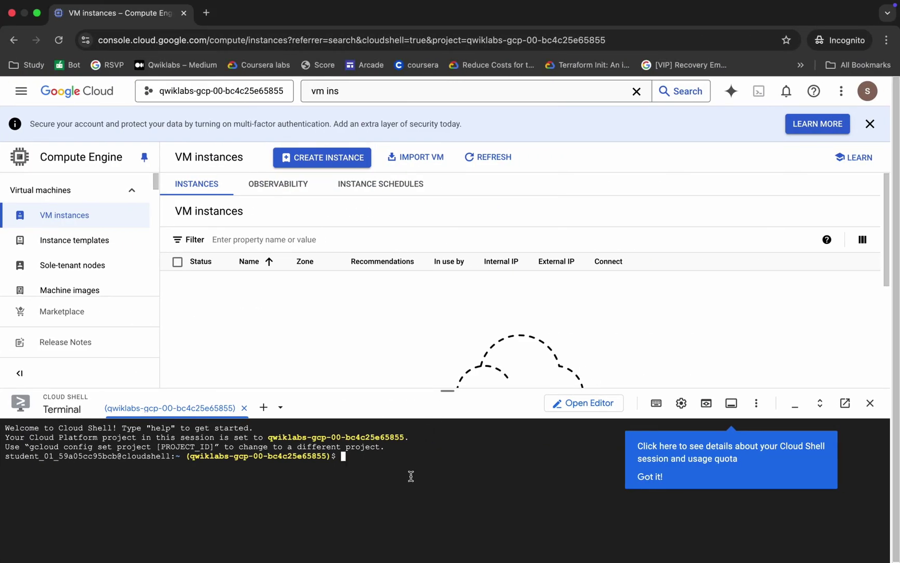
Step: Run the script in Cloud Shell, creating the static IP, firewall rule and service account roles
key(super+v)
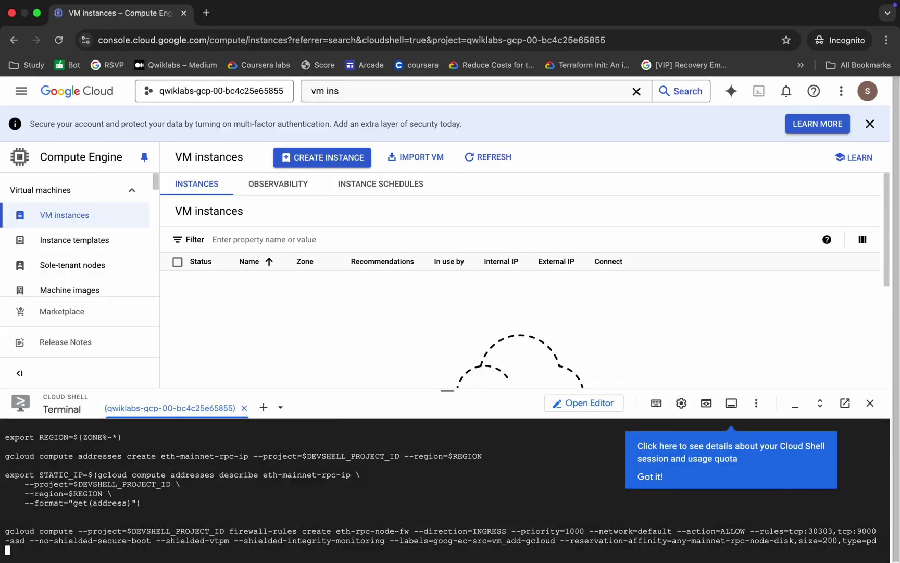
click(649, 476)
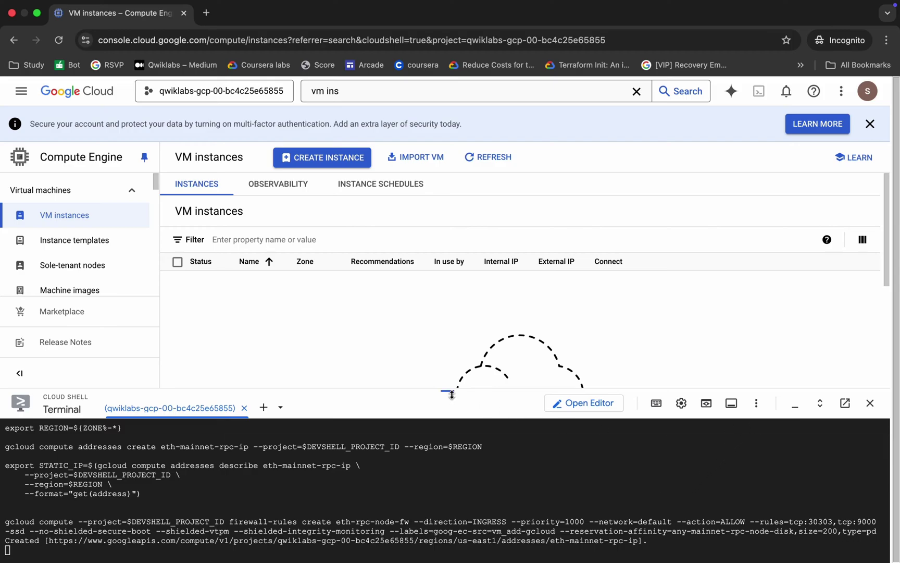
drag(446, 391, 446, 264)
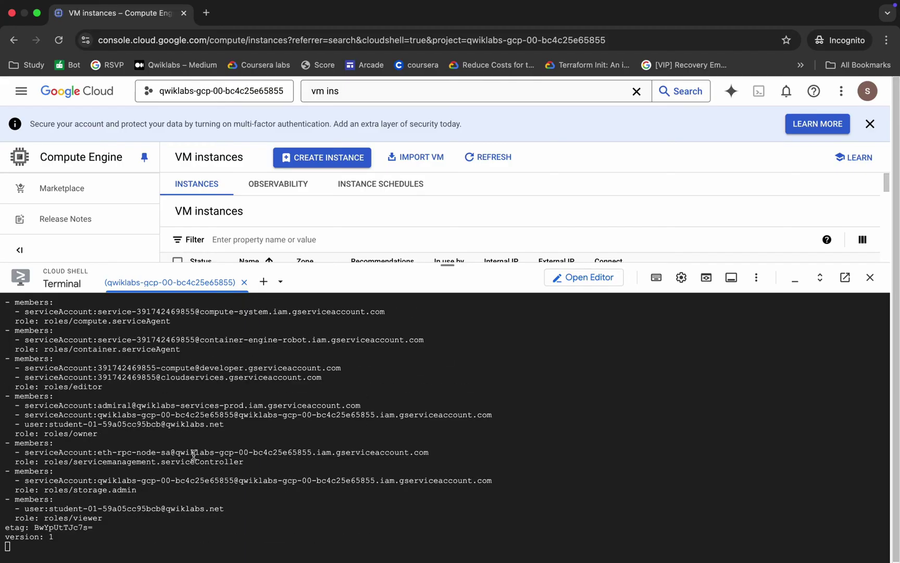
key(super+grave)
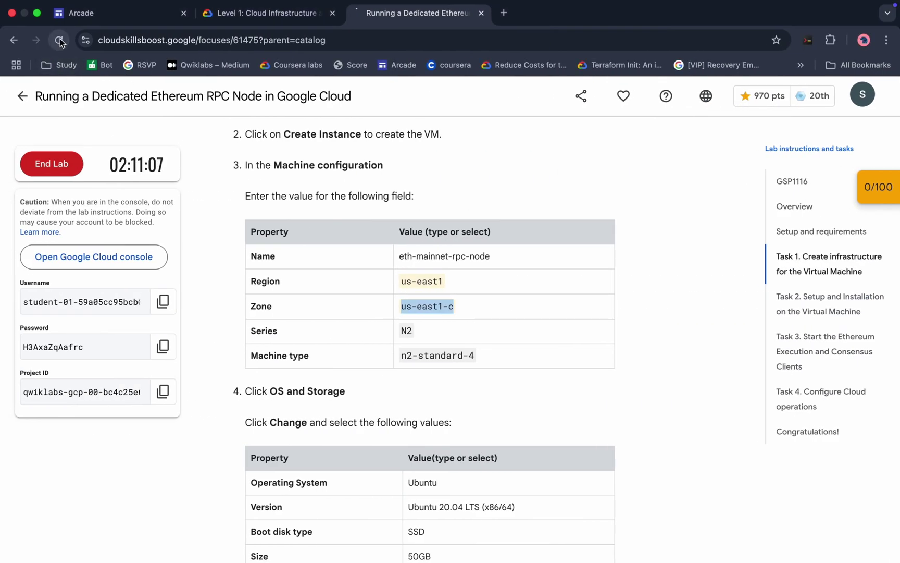
Step: Reload the Skills Boost lab page, then return to Cloud Shell's output
click(59, 41)
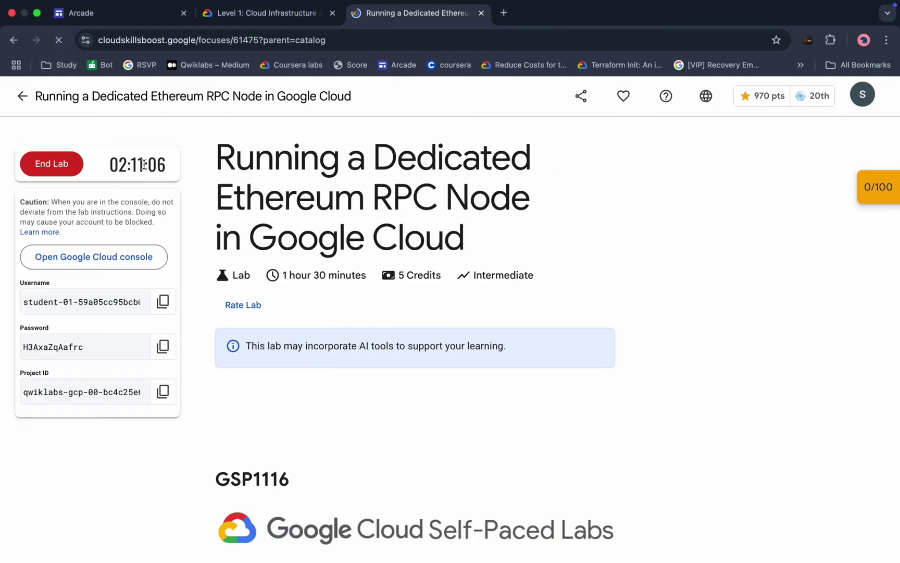
key(super+grave)
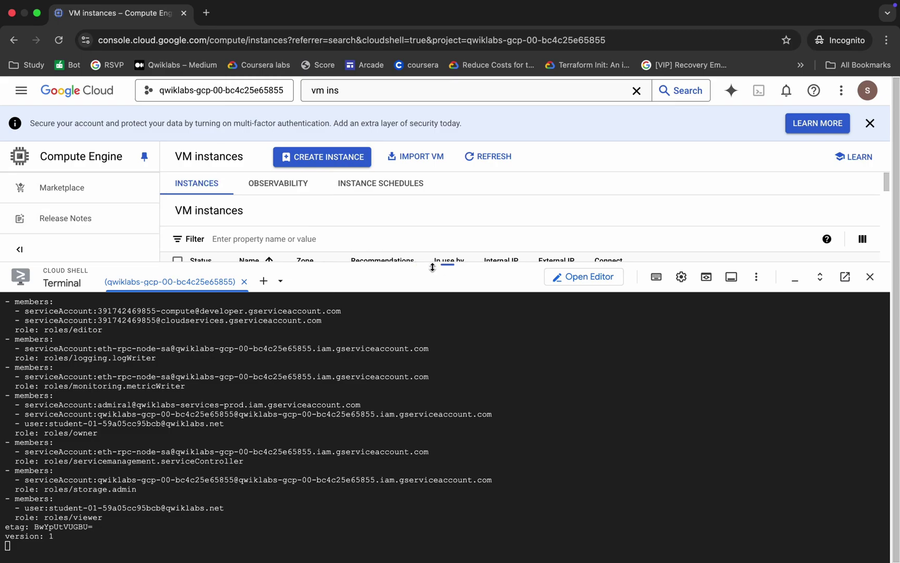
Step: Open the Compute Engine Snapshots page while the eth-mainnet-rpc-node-disk-snapshot schedule is created
drag(447, 263, 432, 426)
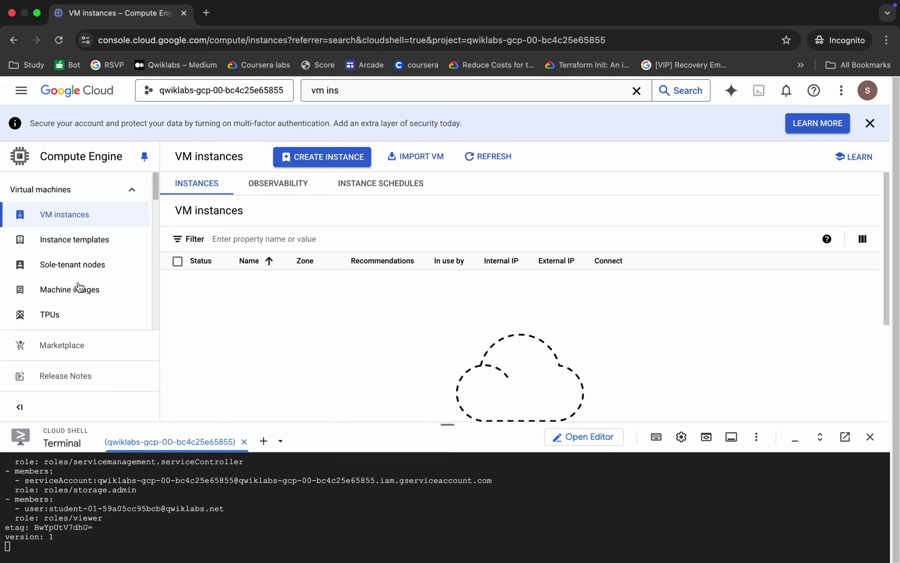
scroll(77, 289, down, 5)
scroll(3, 280, down, 3)
scroll(3, 279, down, 3)
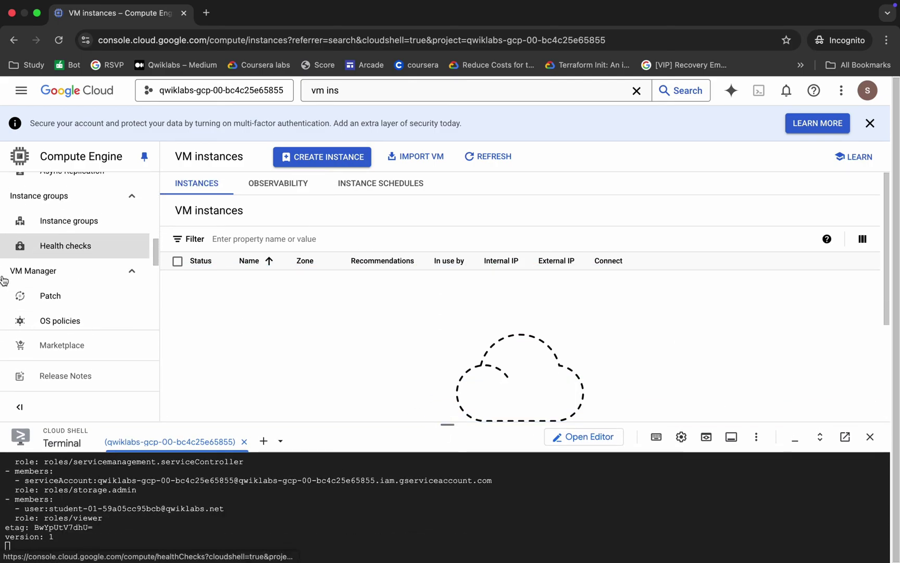
scroll(4, 279, down, 3)
scroll(2, 279, down, 3)
scroll(2, 279, up, 3)
scroll(3, 279, up, 2)
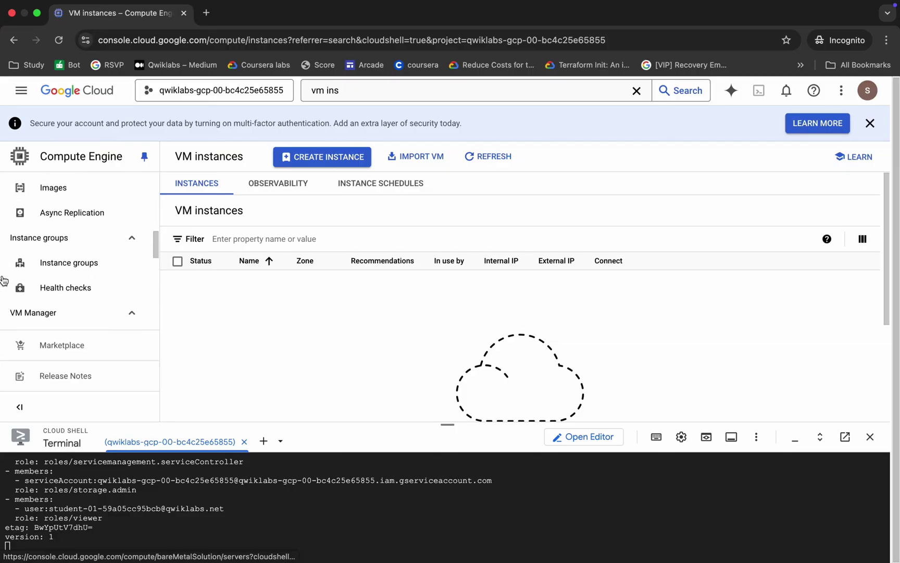
scroll(4, 279, down, 1)
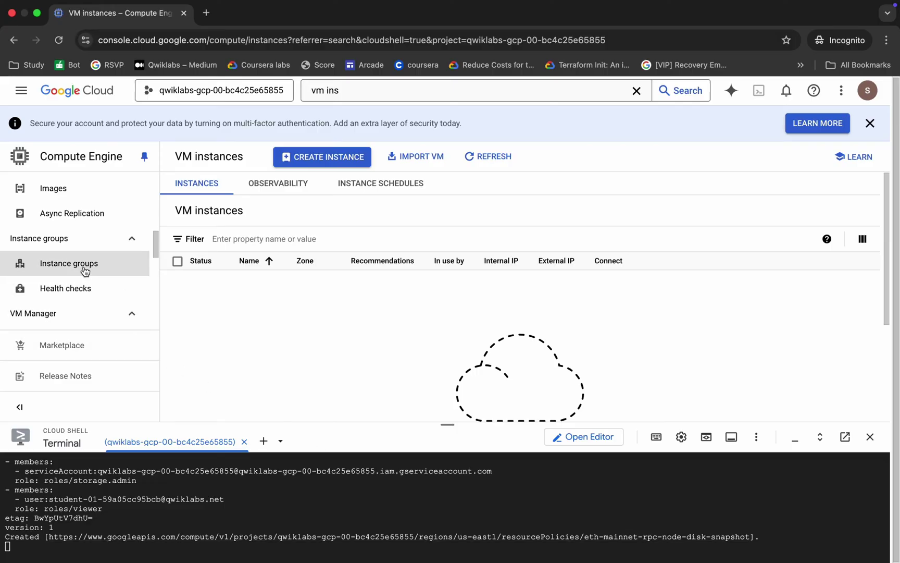
scroll(83, 270, down, 2)
scroll(84, 269, up, 3)
scroll(84, 270, up, 1)
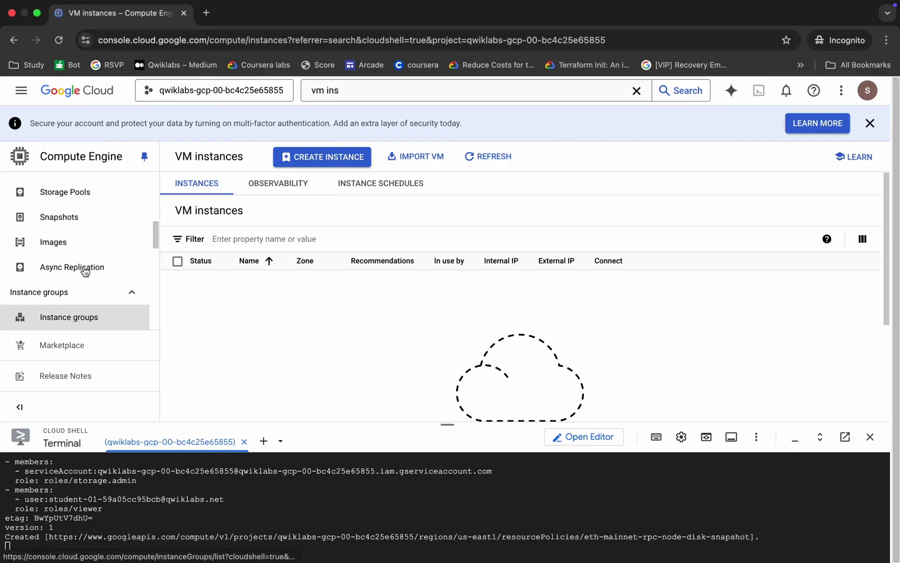
click(77, 217)
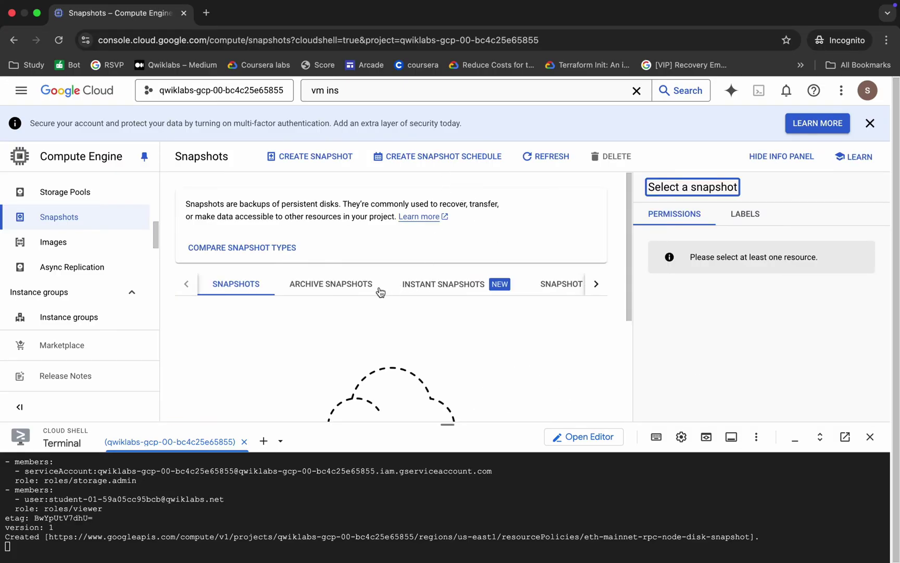
scroll(91, 211, up, 5)
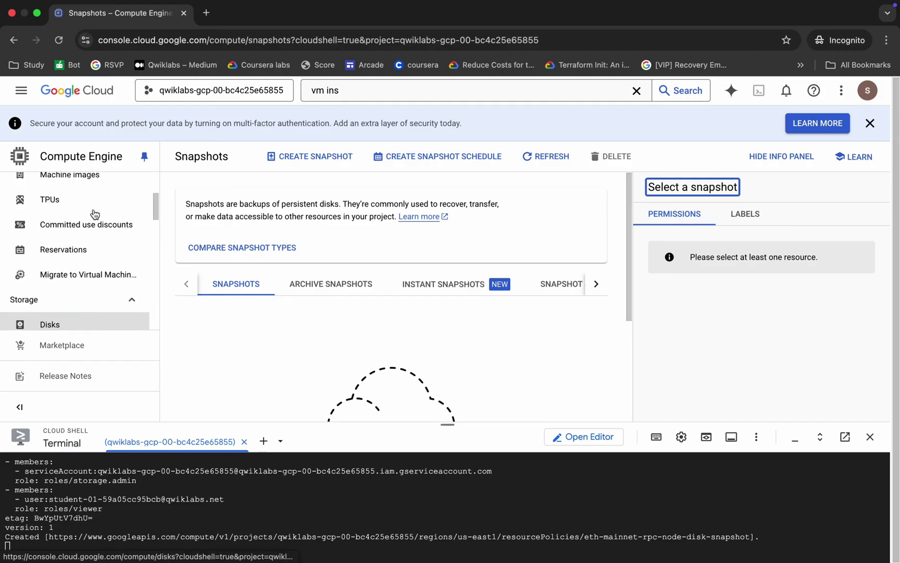
scroll(88, 211, up, 3)
Step: Open VM instances and confirm eth-mainnet-rpc-node in us-east1-c shows RUNNING in the terminal
click(87, 212)
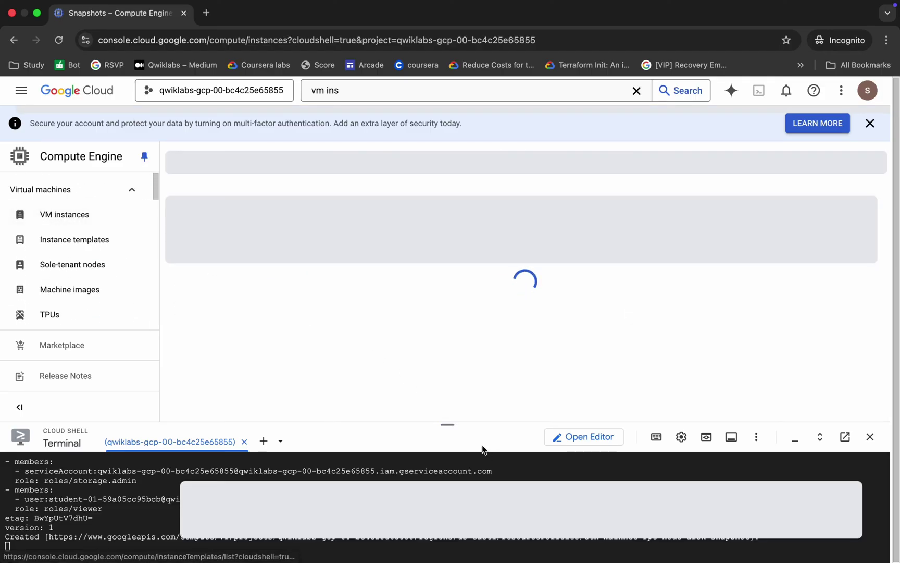
mouse_move(448, 426)
mouse_down()
mouse_move(306, 297)
mouse_move(305, 324)
mouse_up()
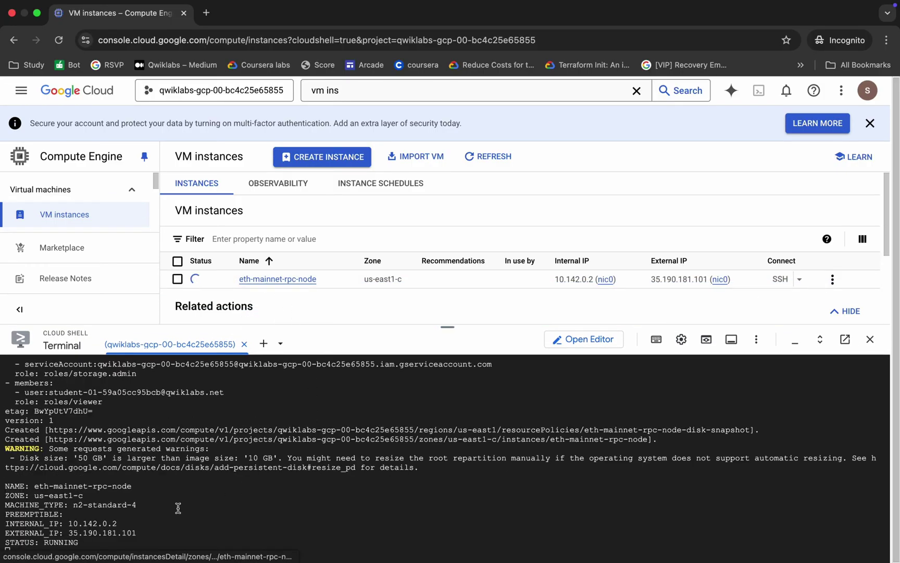
double_click(60, 542)
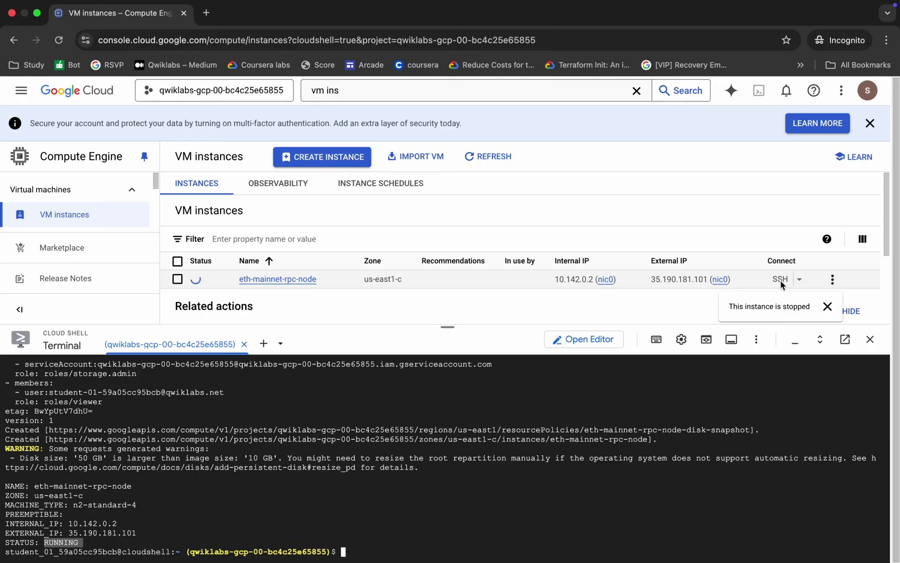
key(super+grave)
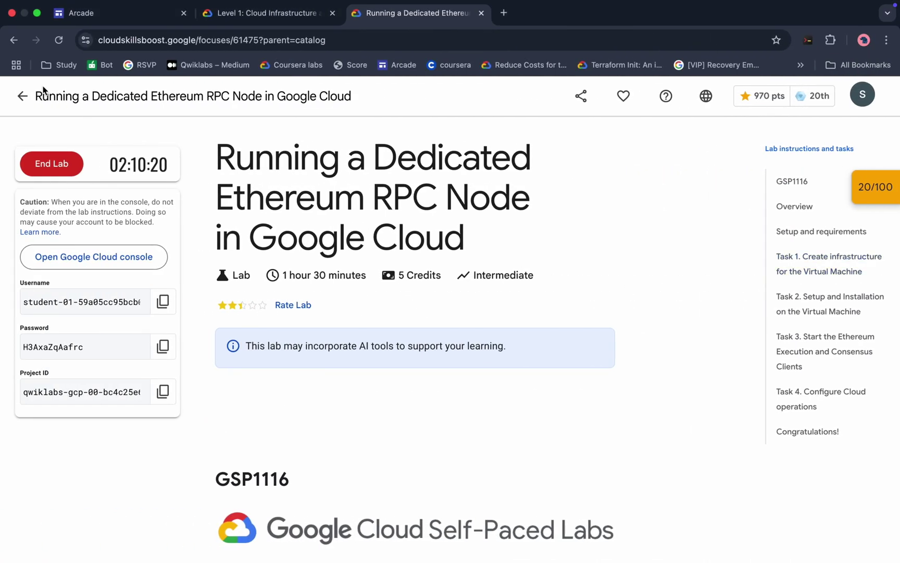
Step: Reload the lab page, still at 20/100, and return to the VM instances list
click(58, 40)
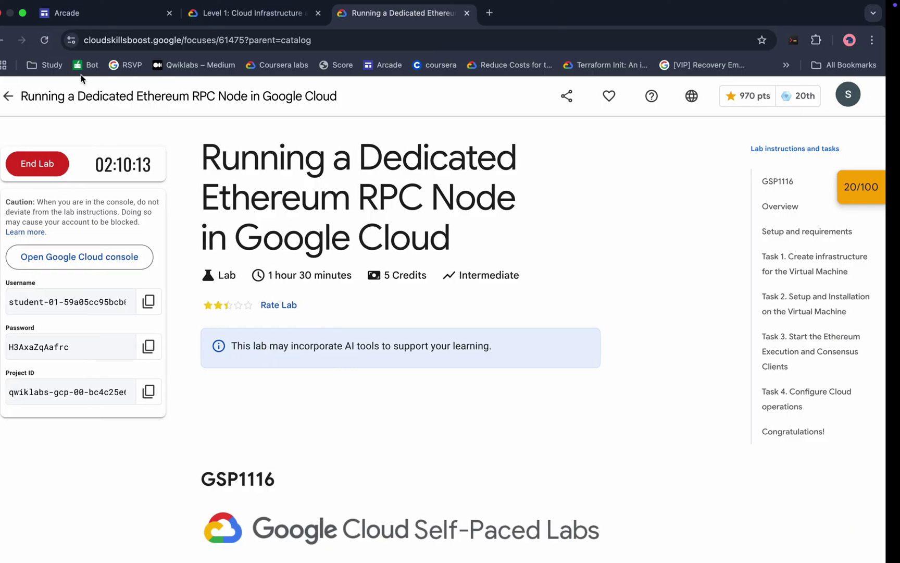
key(super+grave)
scroll(320, 494, up, 2)
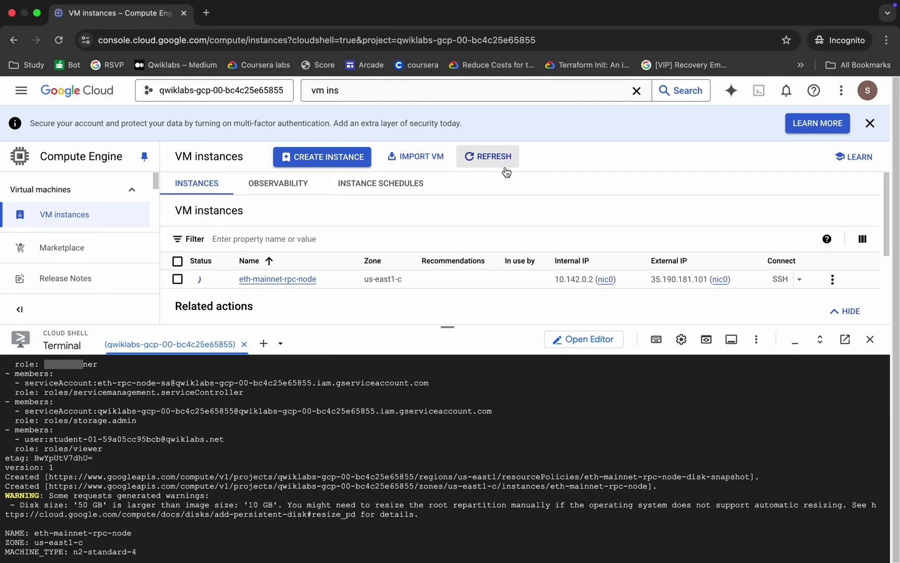
Step: Refresh VM instances until eth-mainnet-rpc-node shows a green running status
click(493, 156)
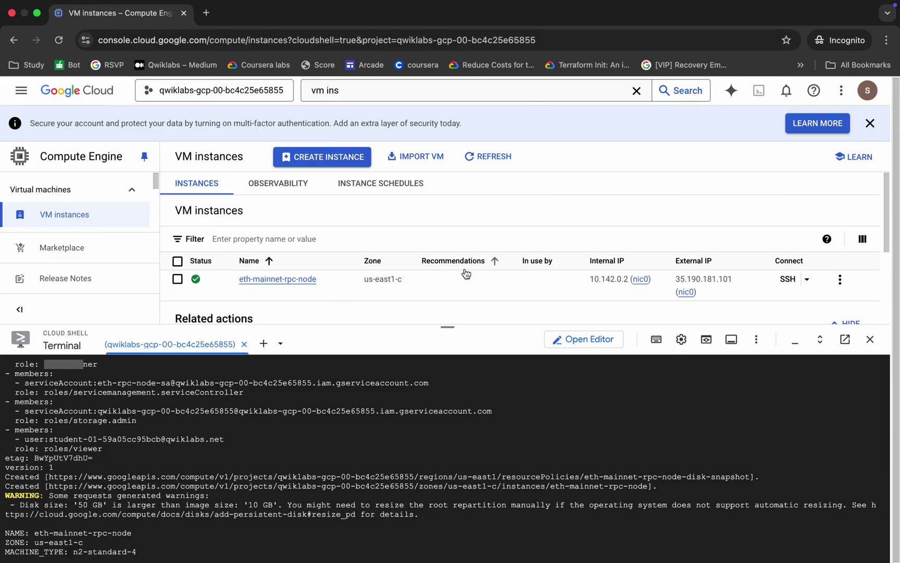
key(super+Tab)
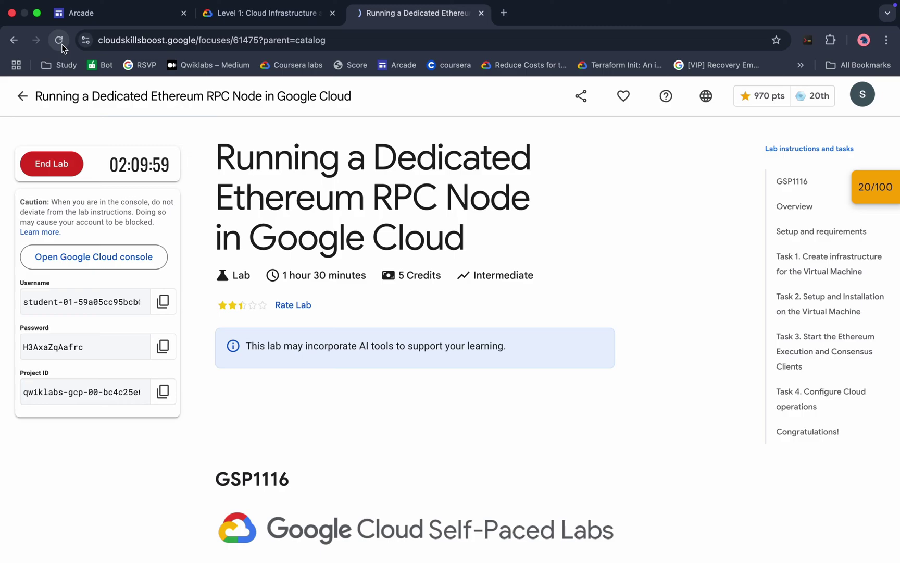
Step: Reload the lab page twice and select the warning that the lab was ended
click(62, 43)
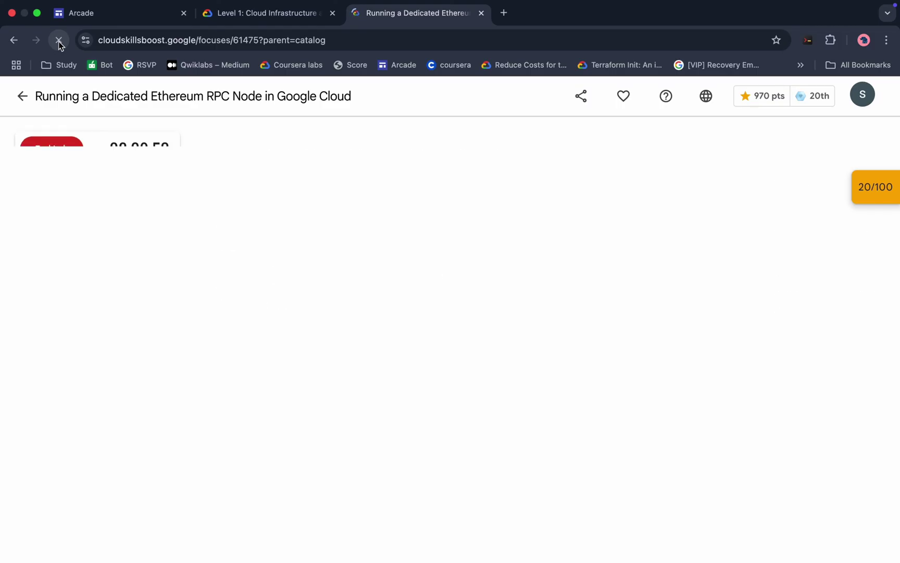
click(61, 41)
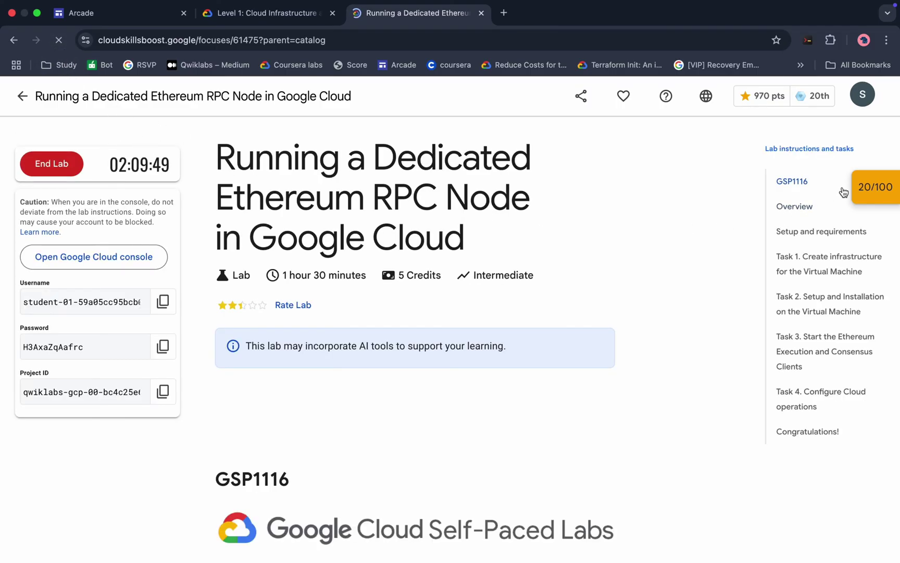
click(804, 262)
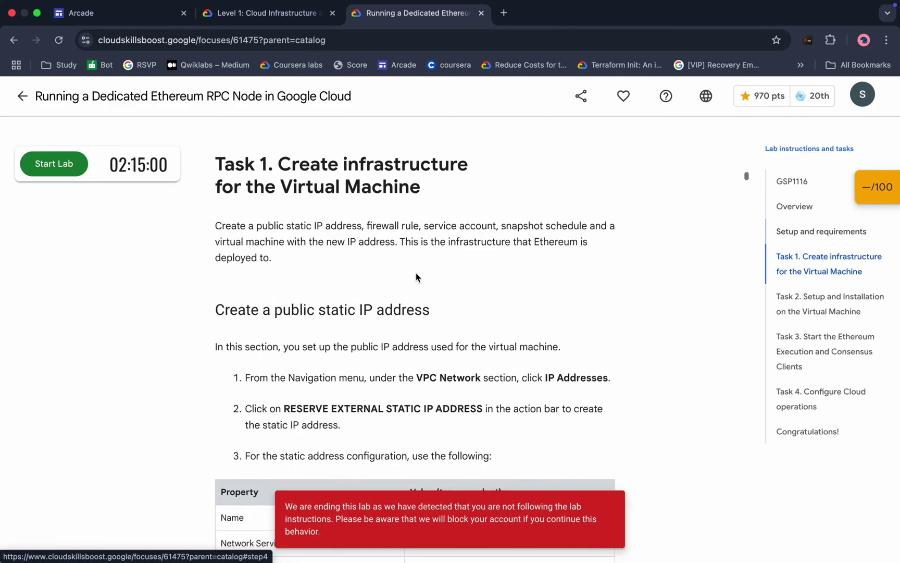
drag(285, 506, 332, 531)
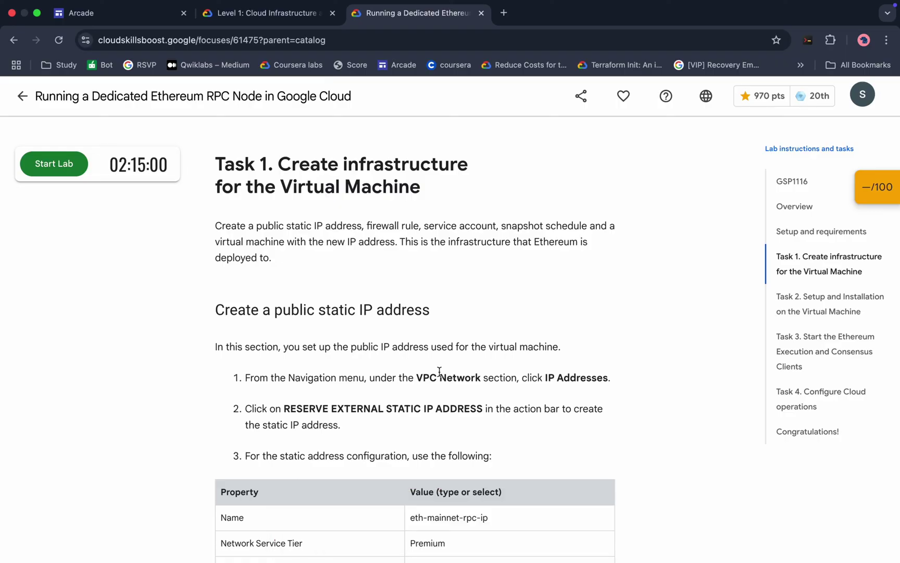
scroll(438, 371, up, 10)
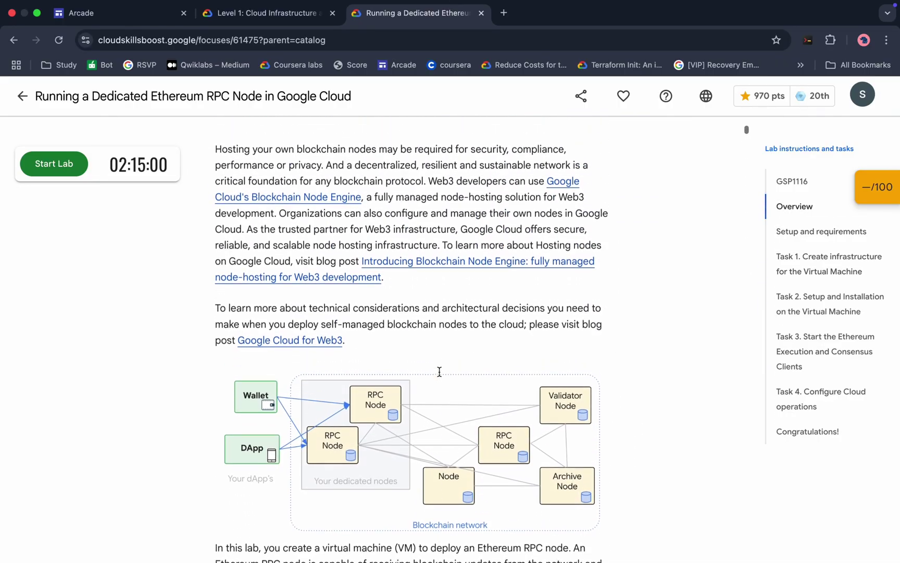
scroll(440, 371, up, 5)
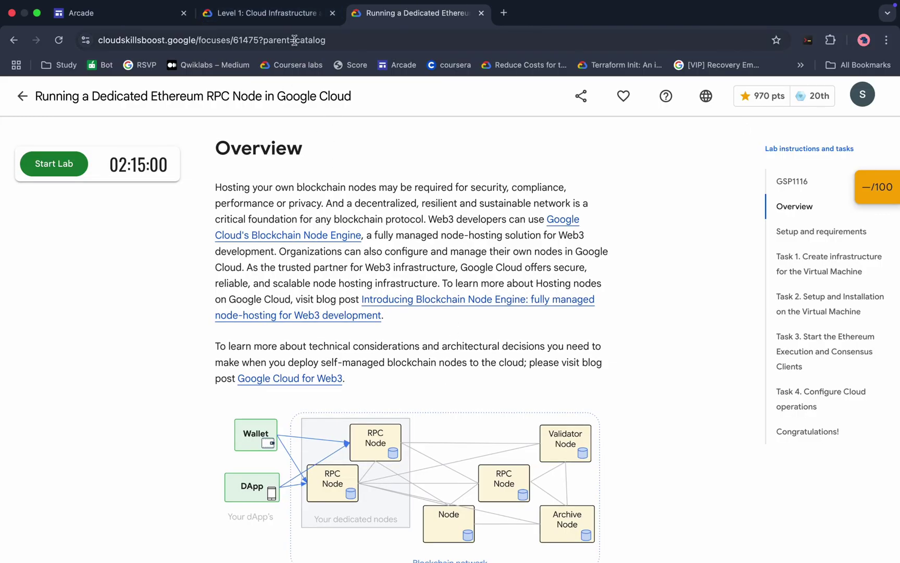
Step: On the Level 1 game page, check the Help menu's Chat support and the REQUIRED Ethereum lab
click(260, 13)
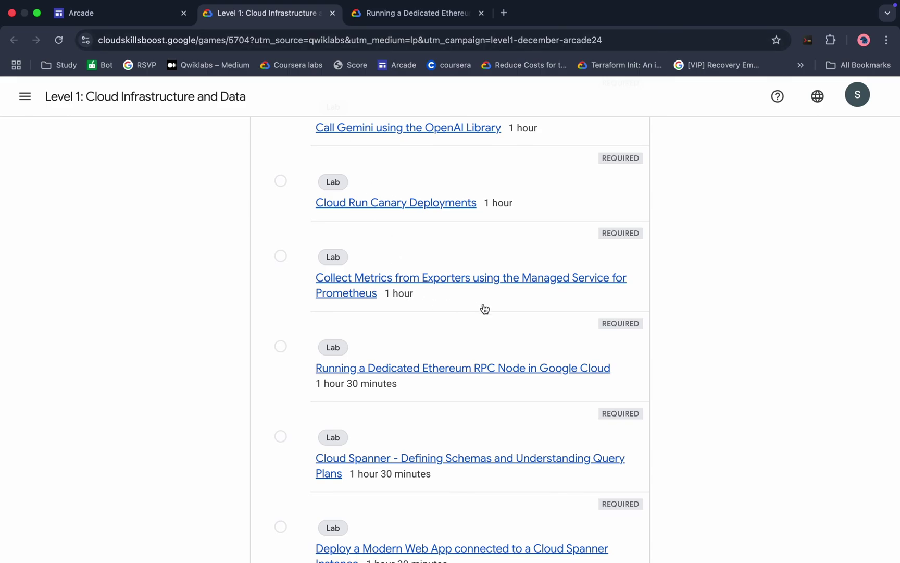
scroll(485, 362, down, 1)
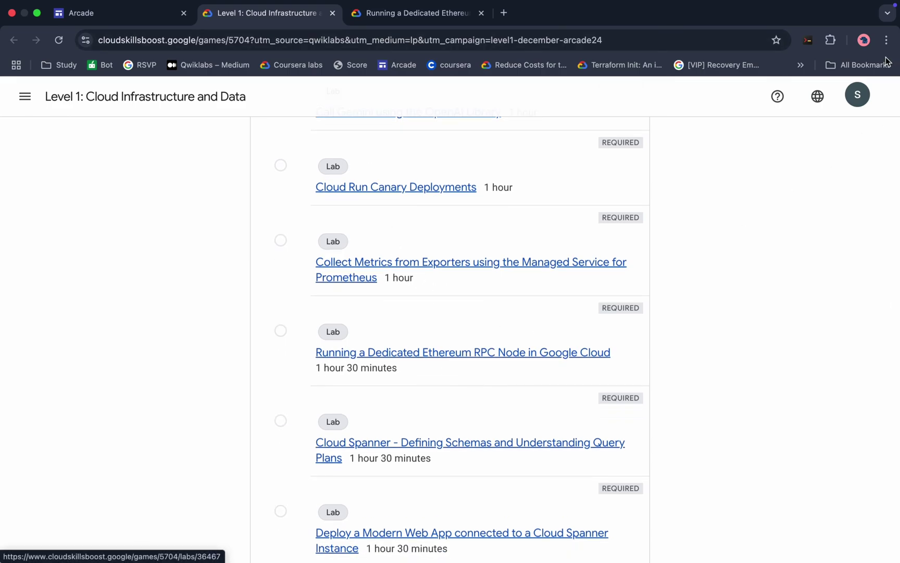
click(778, 97)
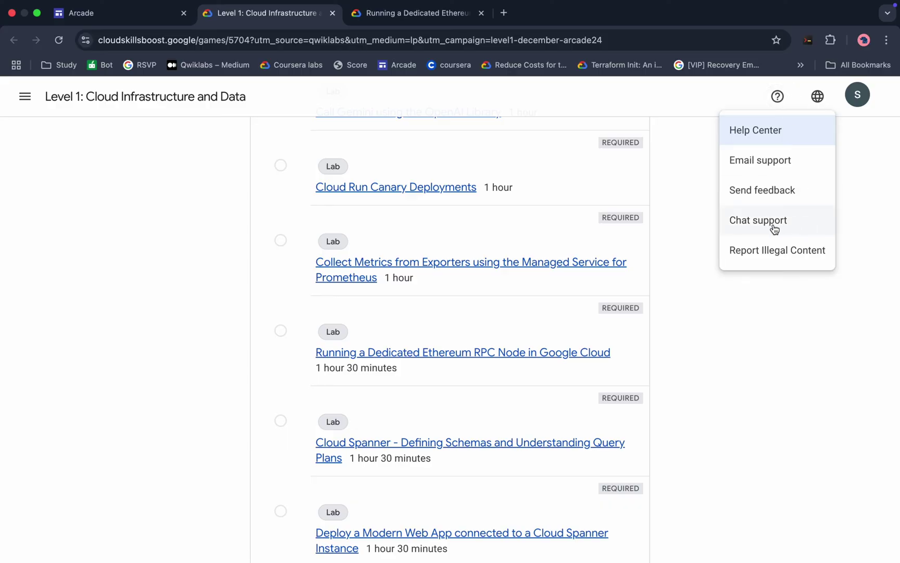
click(732, 317)
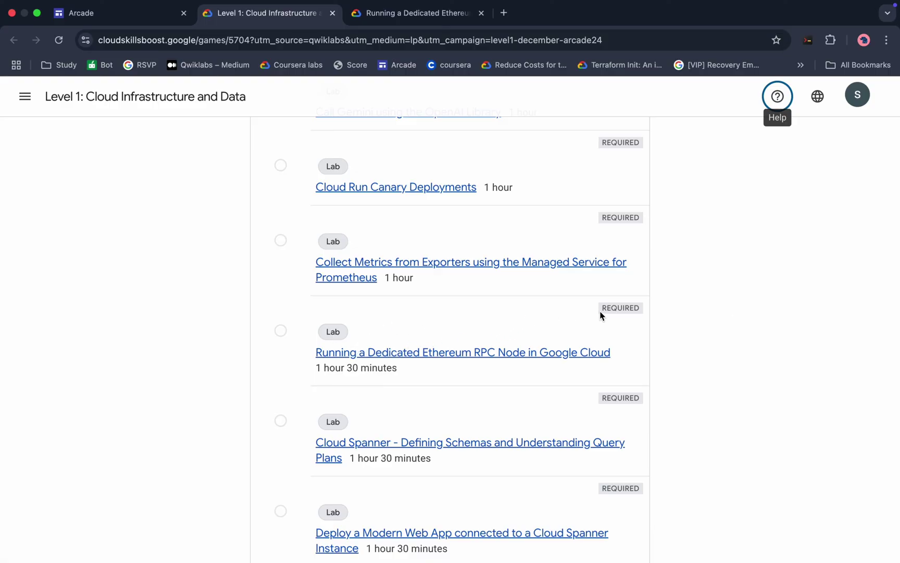
drag(599, 310, 640, 311)
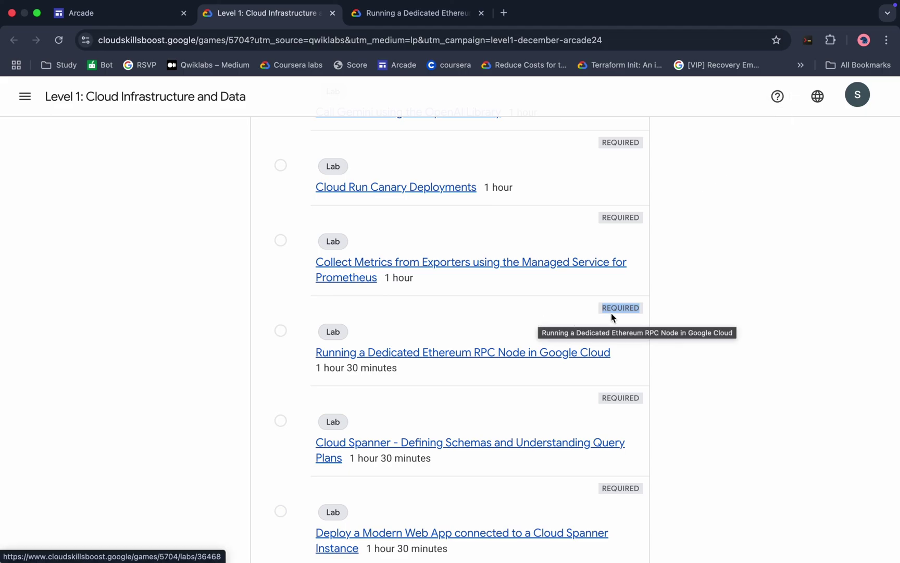
Step: Select '9 days remaining' on the game page and return to the Ethereum RPC Node lab page
key(Home)
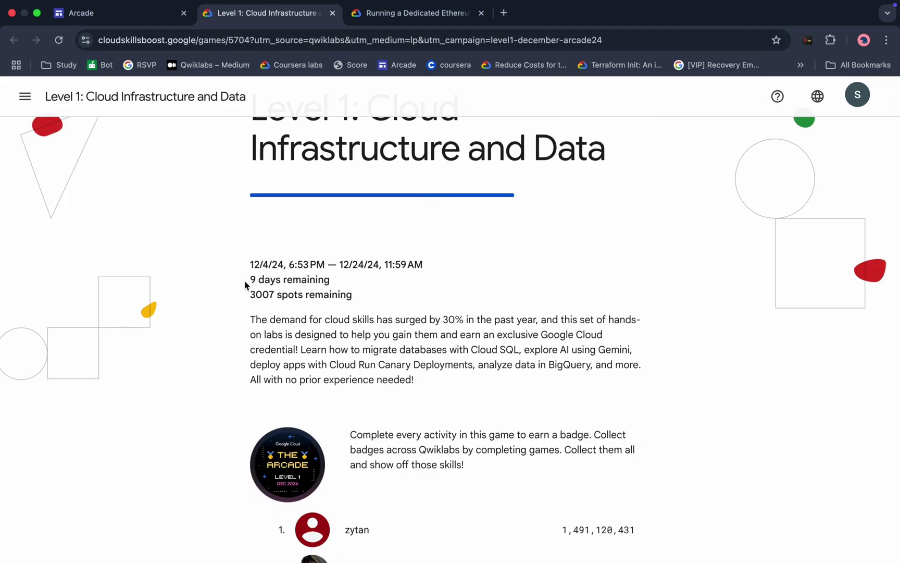
drag(250, 279, 343, 279)
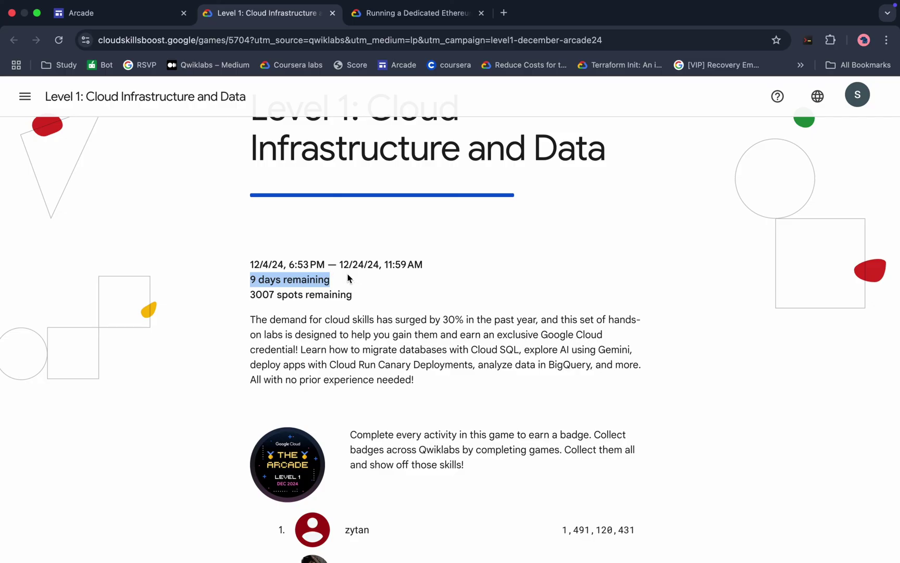
scroll(347, 278, up, 3)
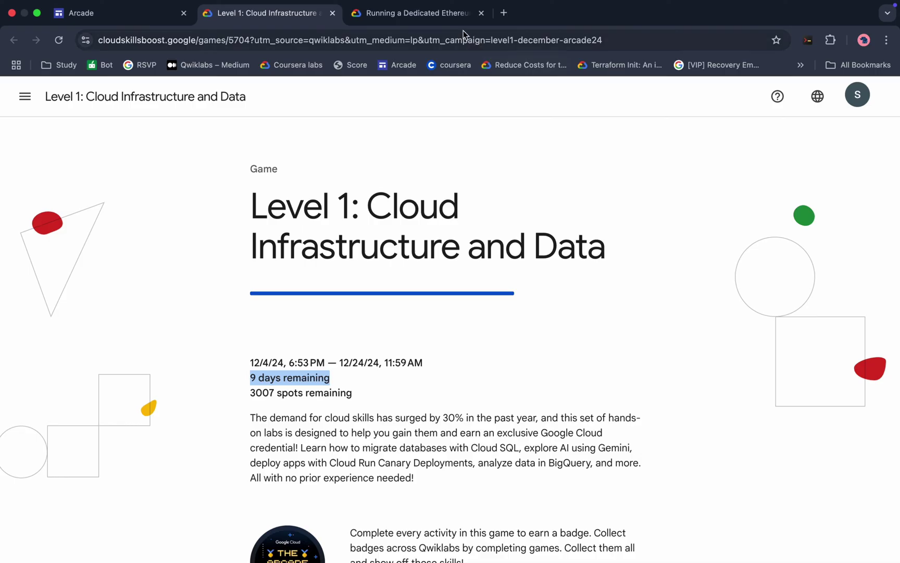
click(416, 13)
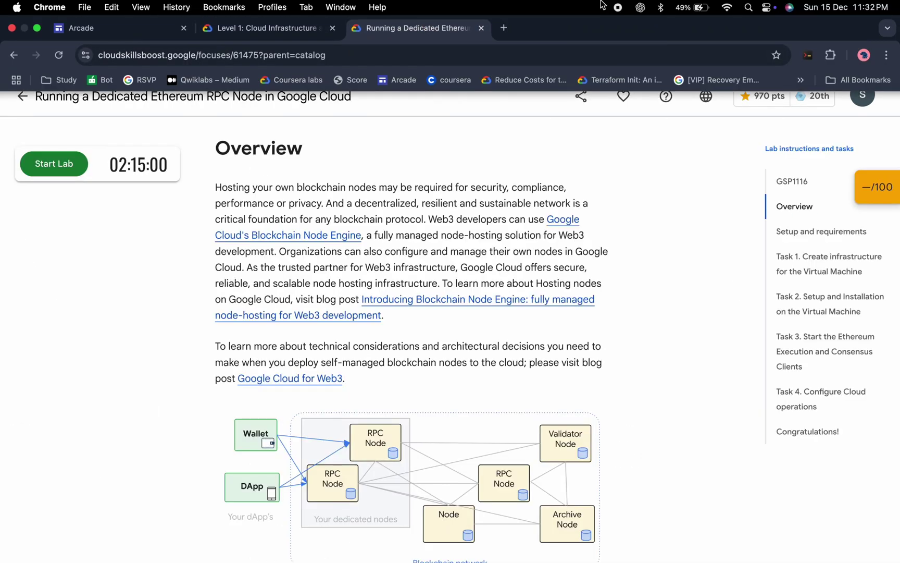